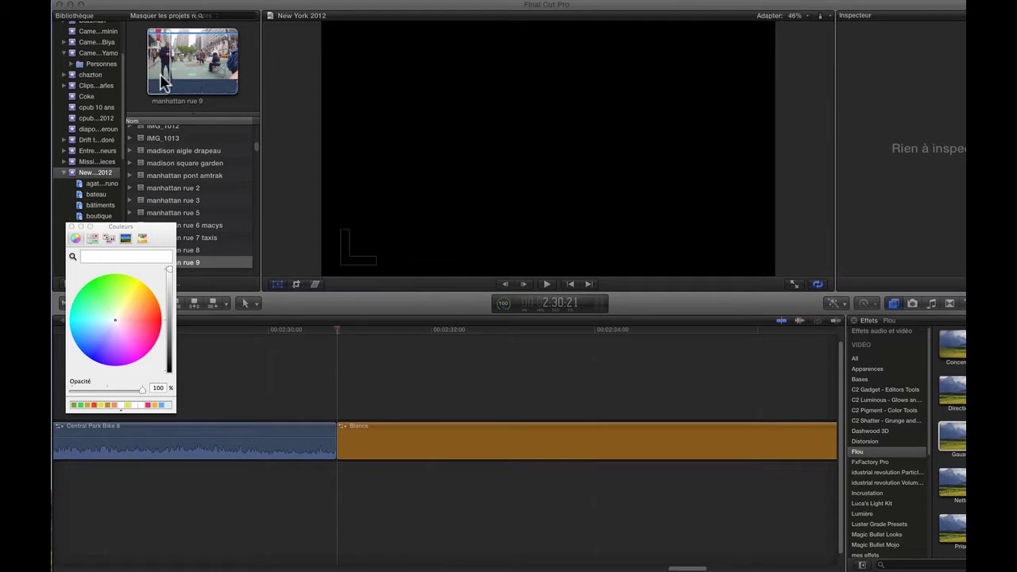
Step: Insert the manhattan rue 9 clip twice in a row between the Central Park Bike 8 clip and the orange clip following it
click(157, 81)
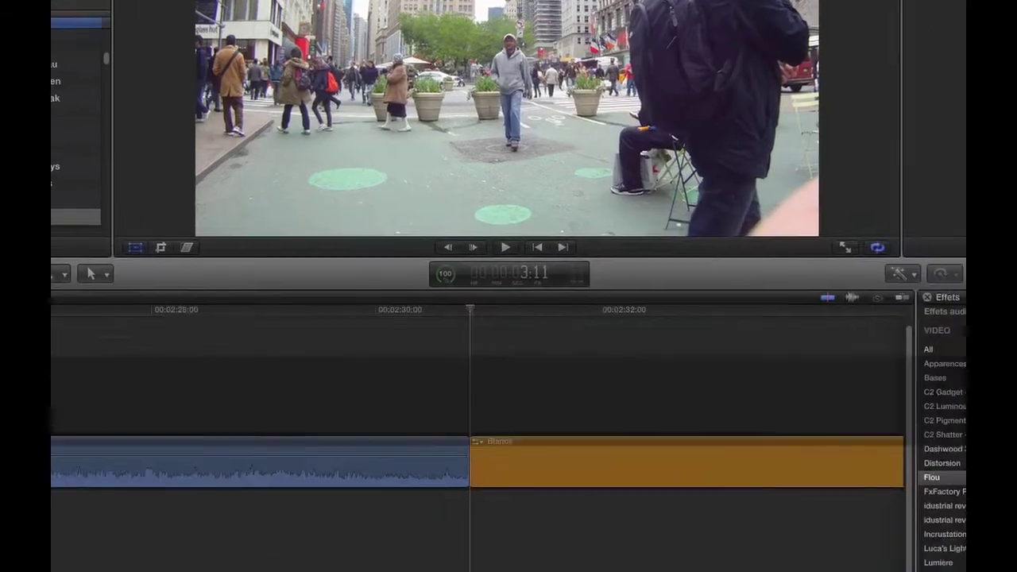
key(w)
key(w)
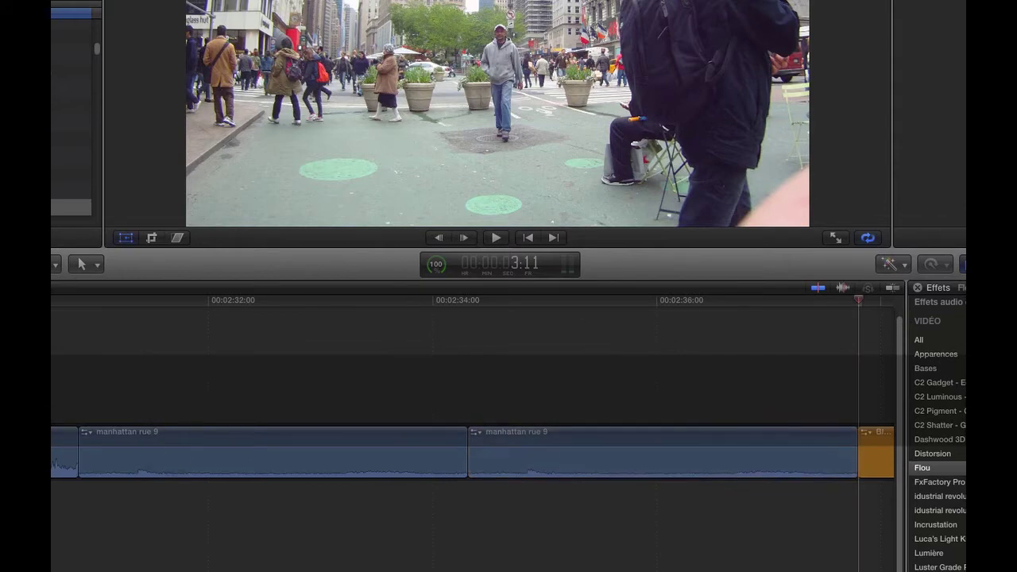
Step: Connect a Formes generator from the Éléments category above the start of the first manhattan rue 9 clip
click(208, 373)
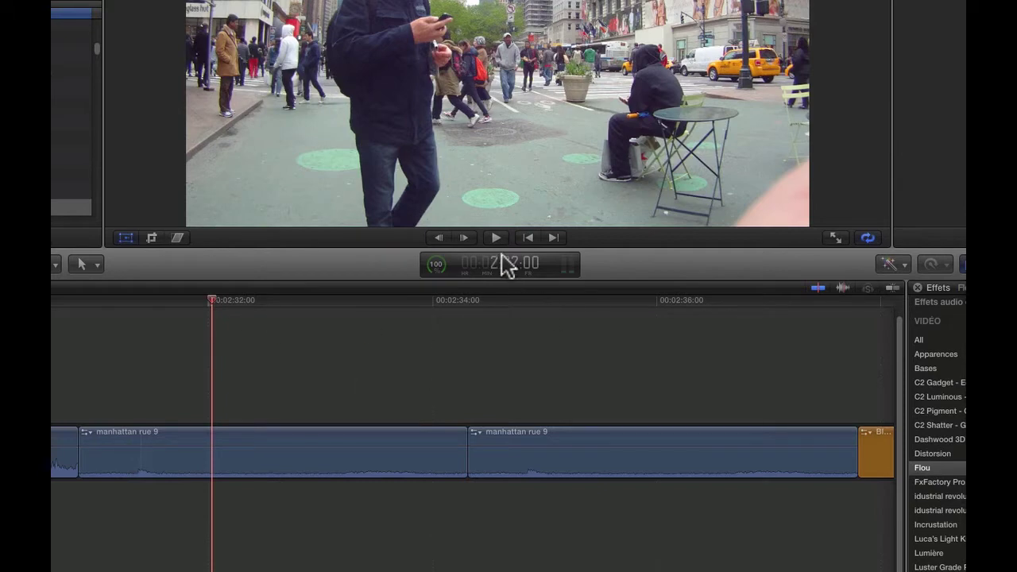
click(526, 237)
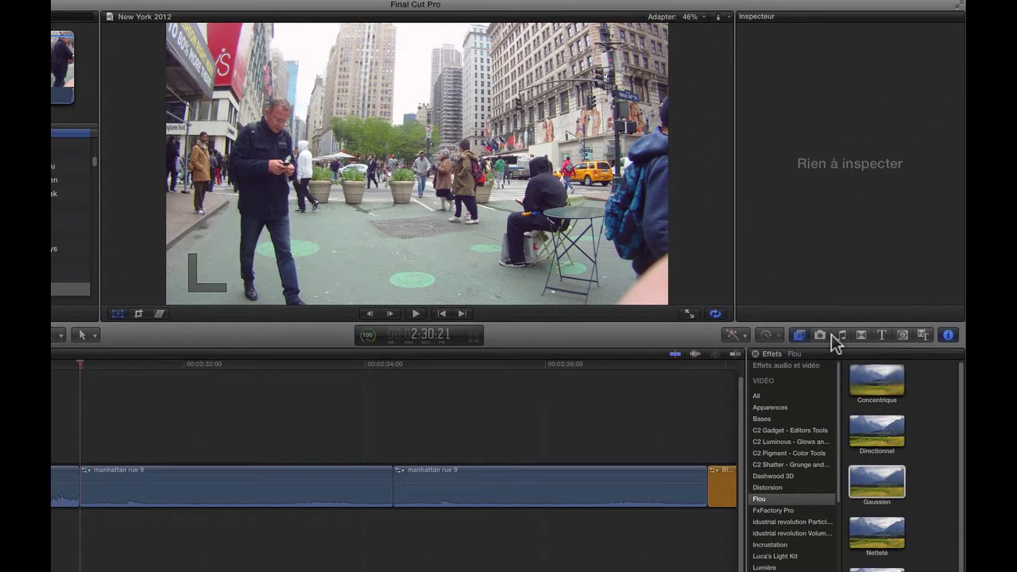
click(900, 334)
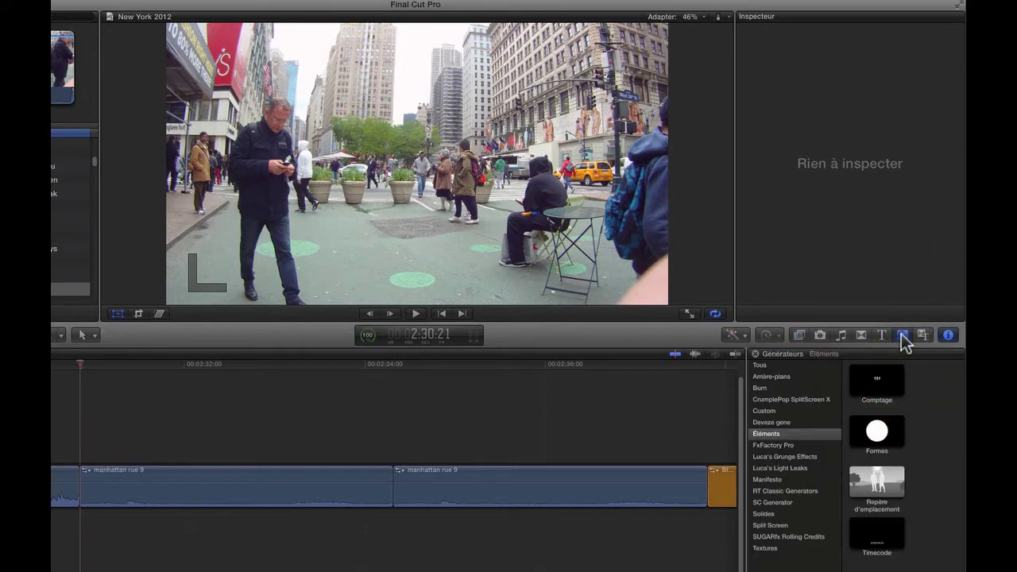
click(771, 436)
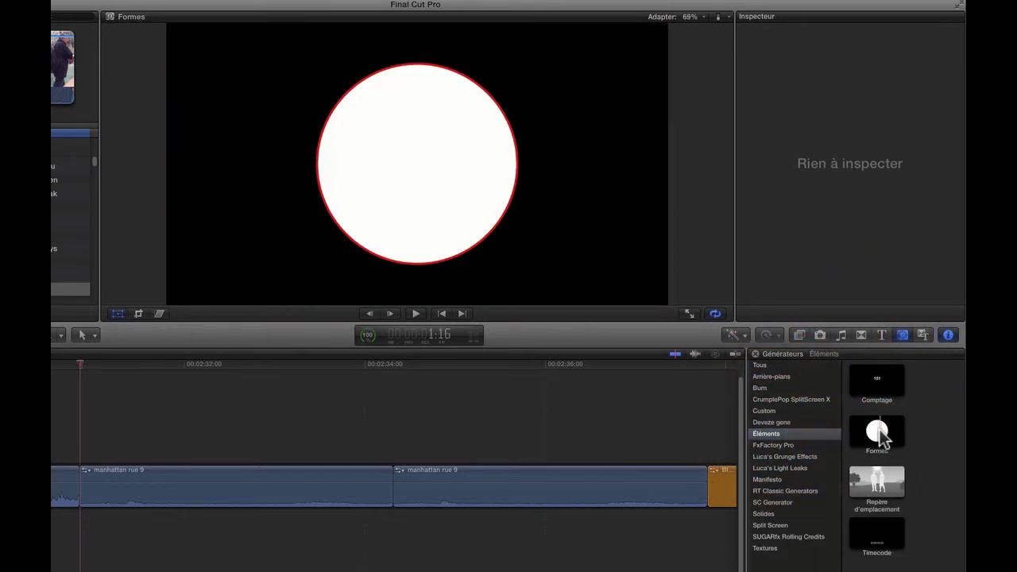
drag(880, 433, 84, 416)
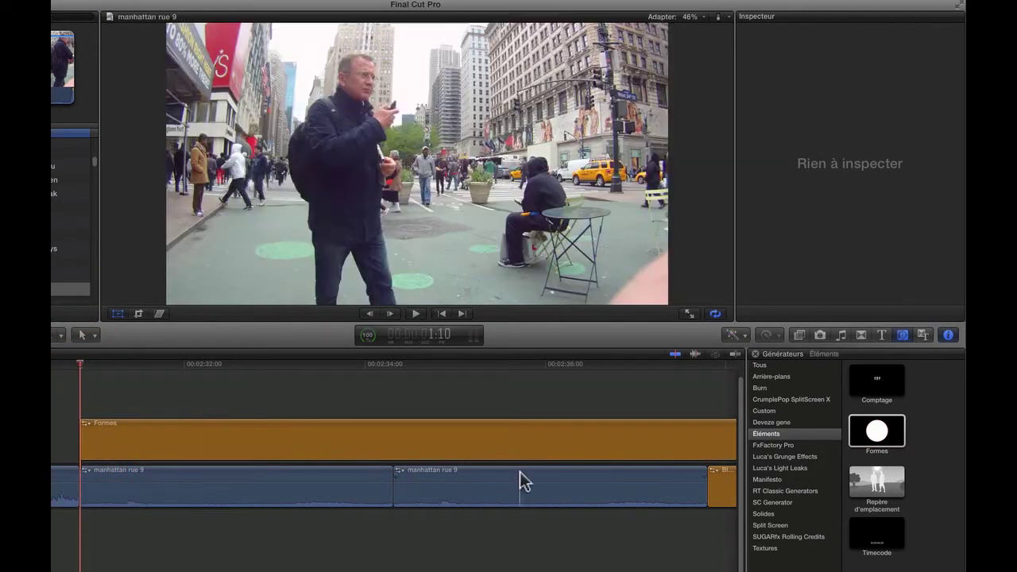
Step: Cut the Formes clip at the end of the first manhattan rue 9 clip and delete the excess part
key(b)
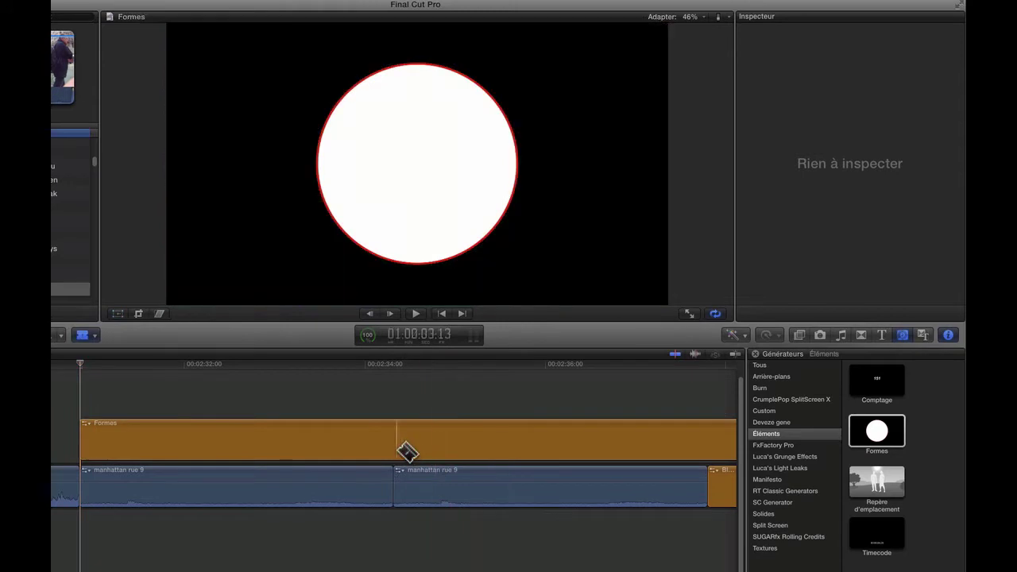
click(394, 450)
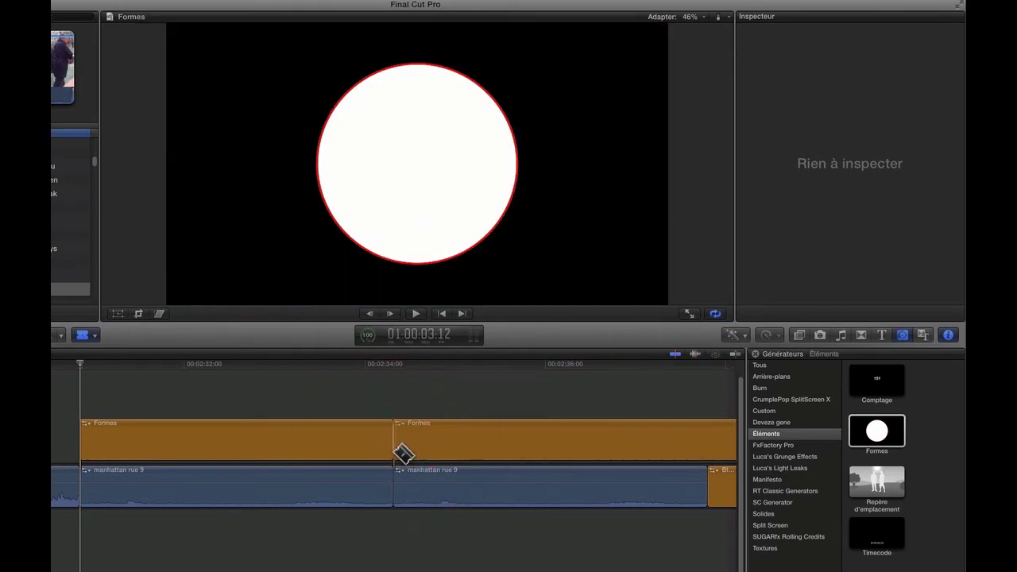
key(a)
click(484, 439)
key(Delete)
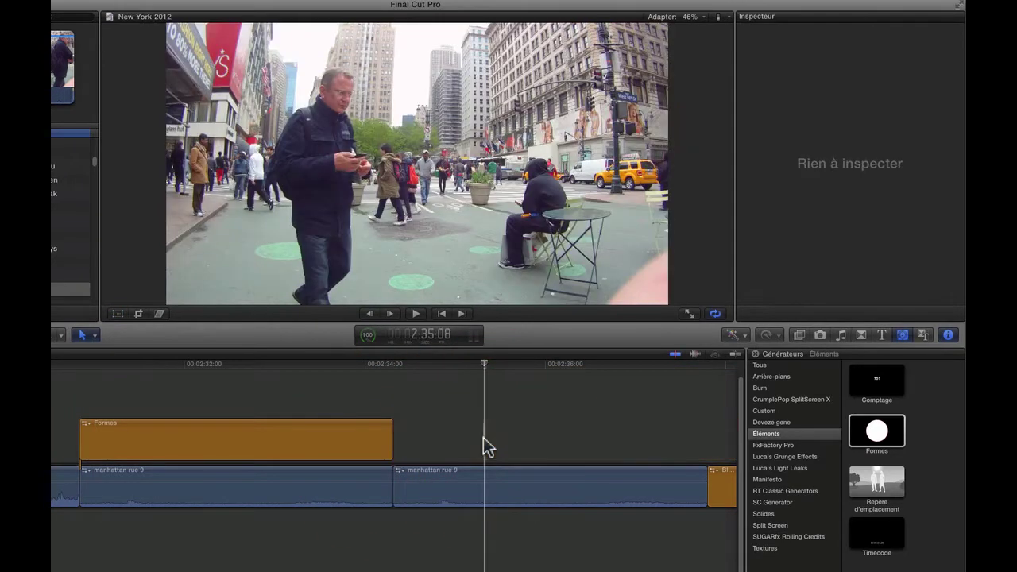
Step: Turn off the fill of the Formes circle so only its red outline remains
click(442, 314)
click(442, 314)
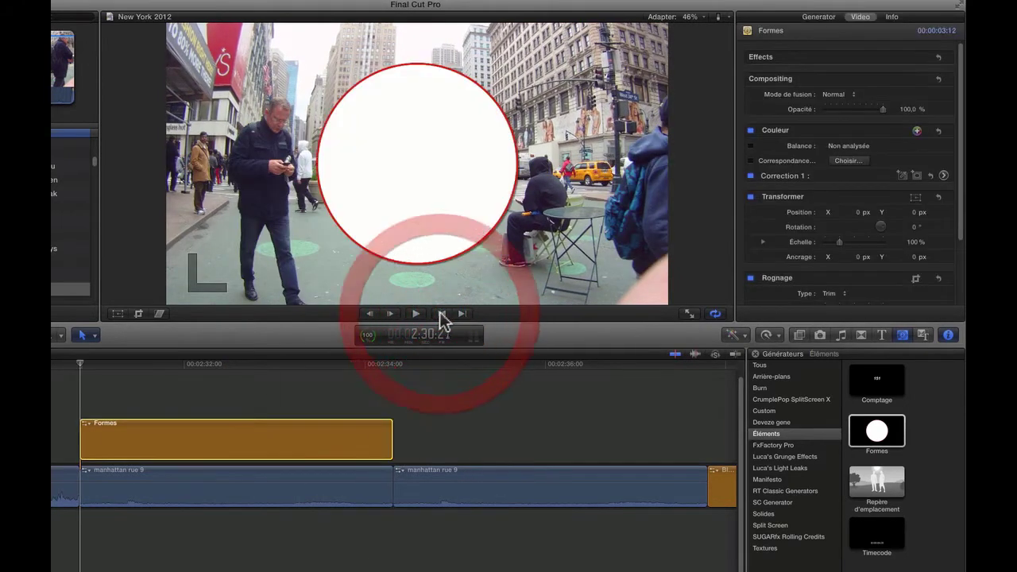
click(834, 17)
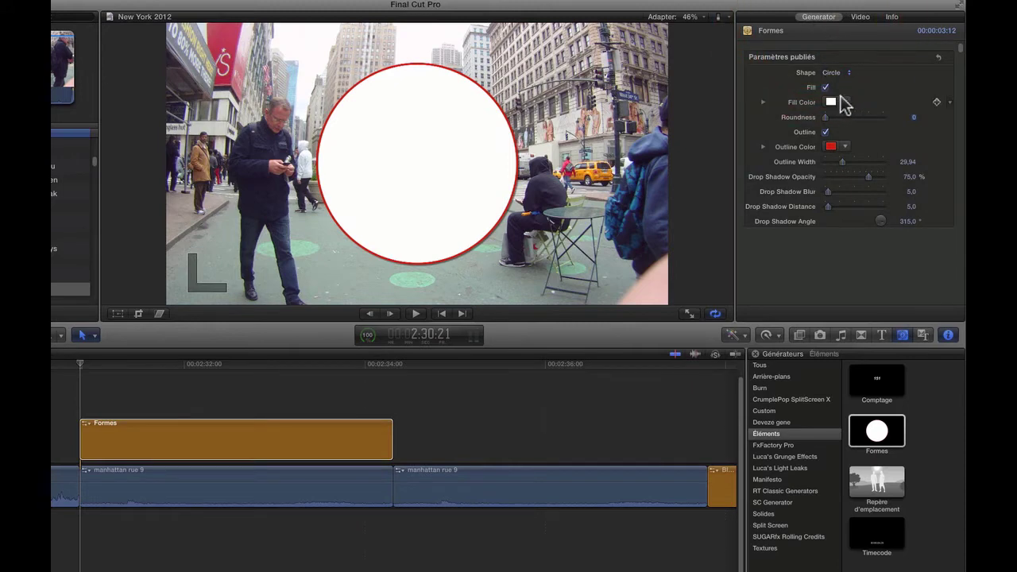
click(825, 88)
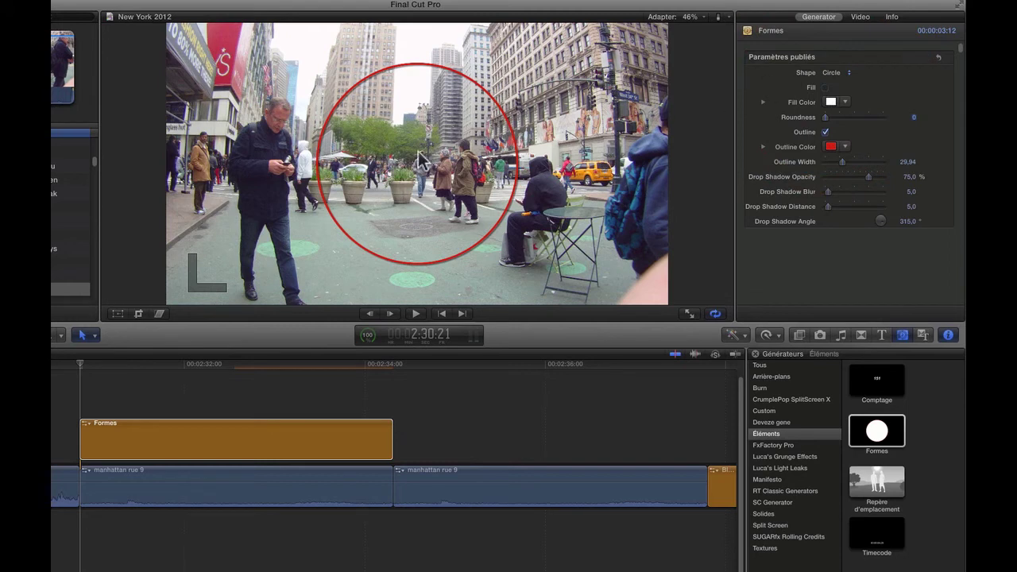
Step: Transform the circle to frame the man's face in the first frame, with its scale set to 26%
click(117, 314)
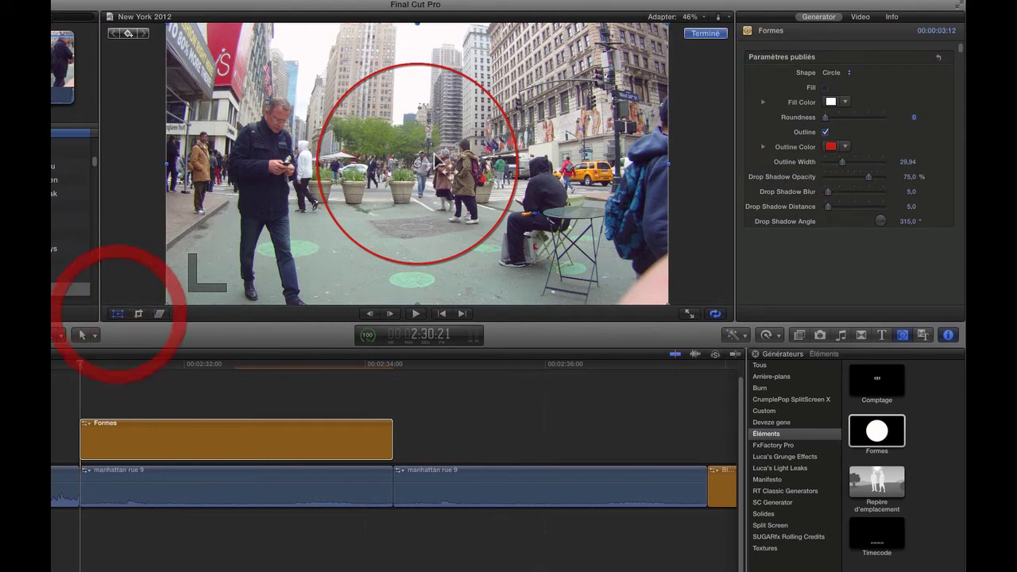
drag(419, 172, 278, 127)
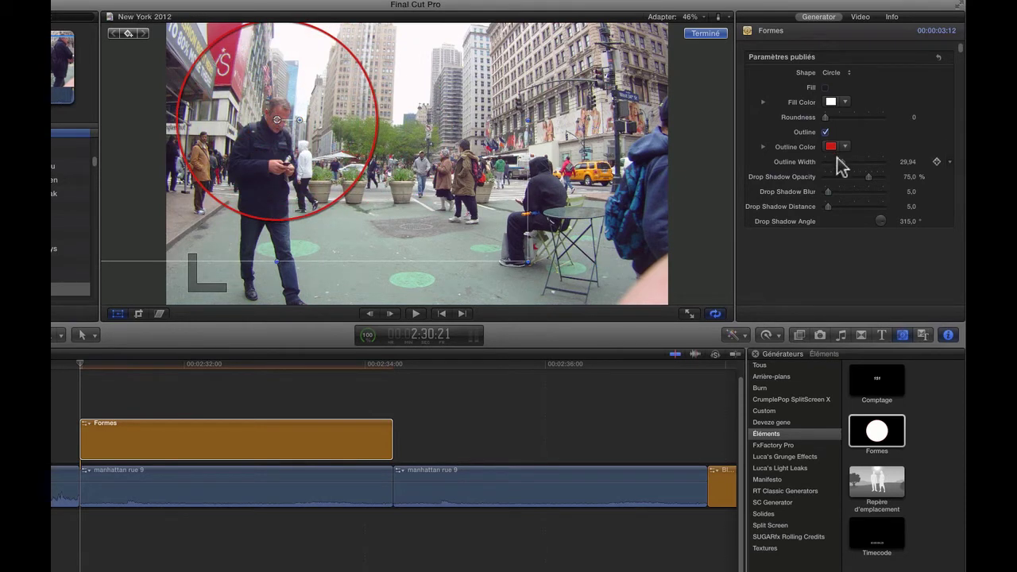
click(860, 17)
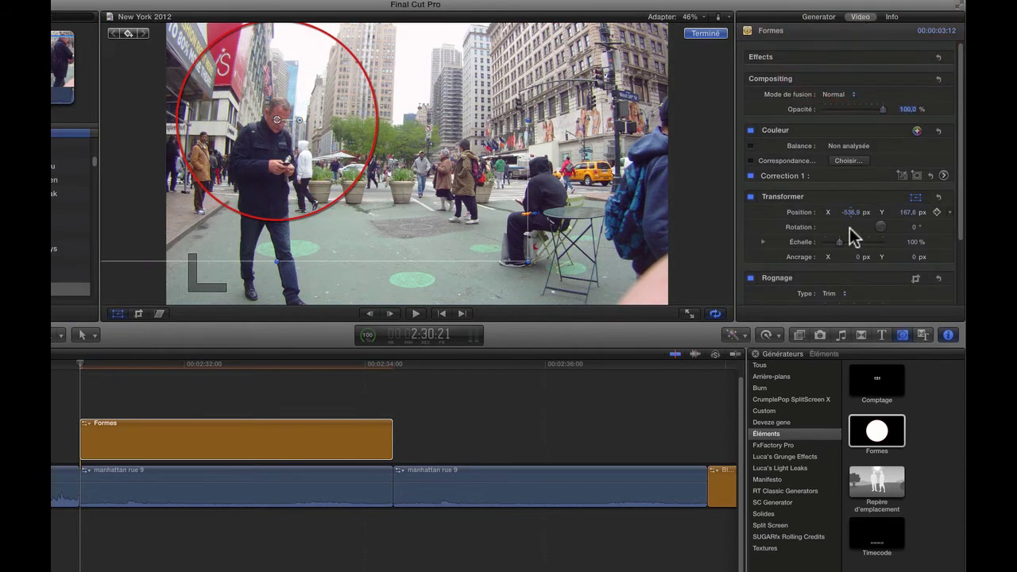
drag(838, 242, 831, 245)
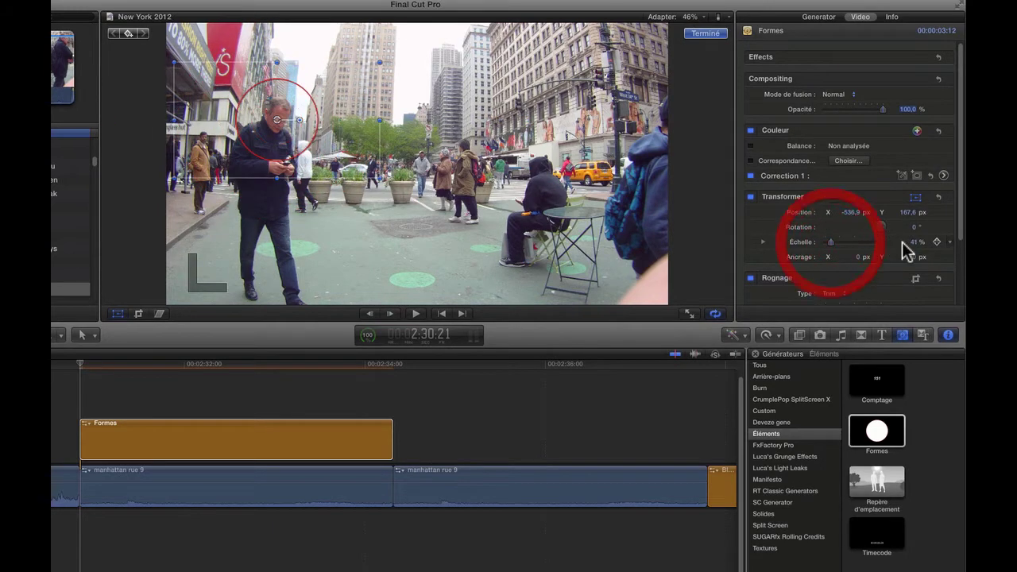
click(914, 242)
text(26)
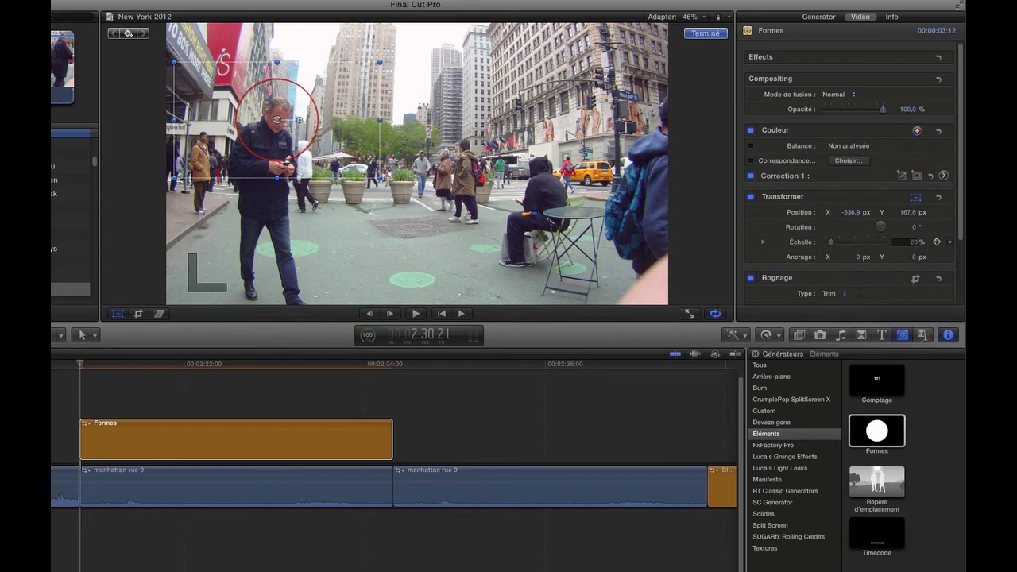
key(Return)
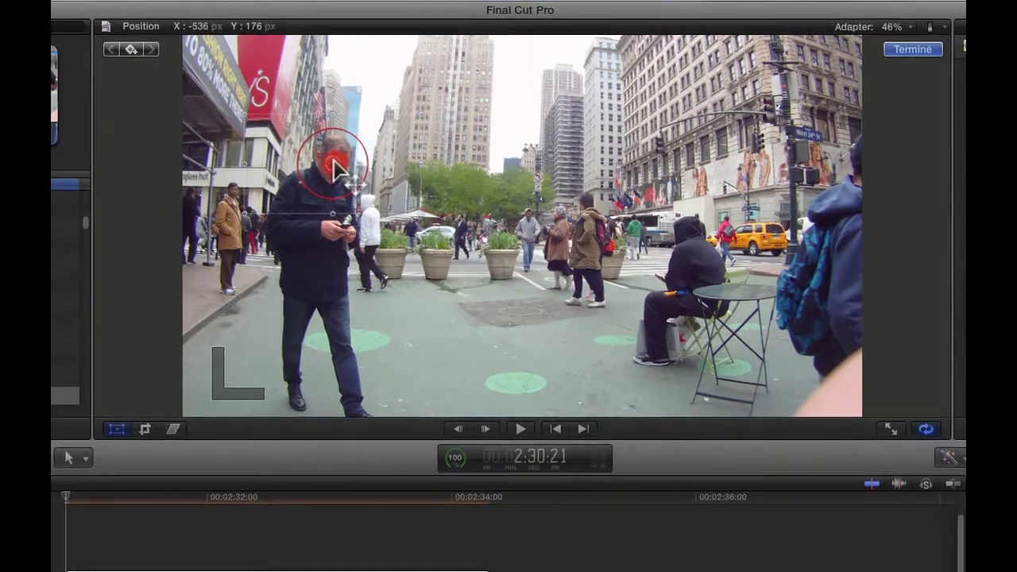
click(278, 121)
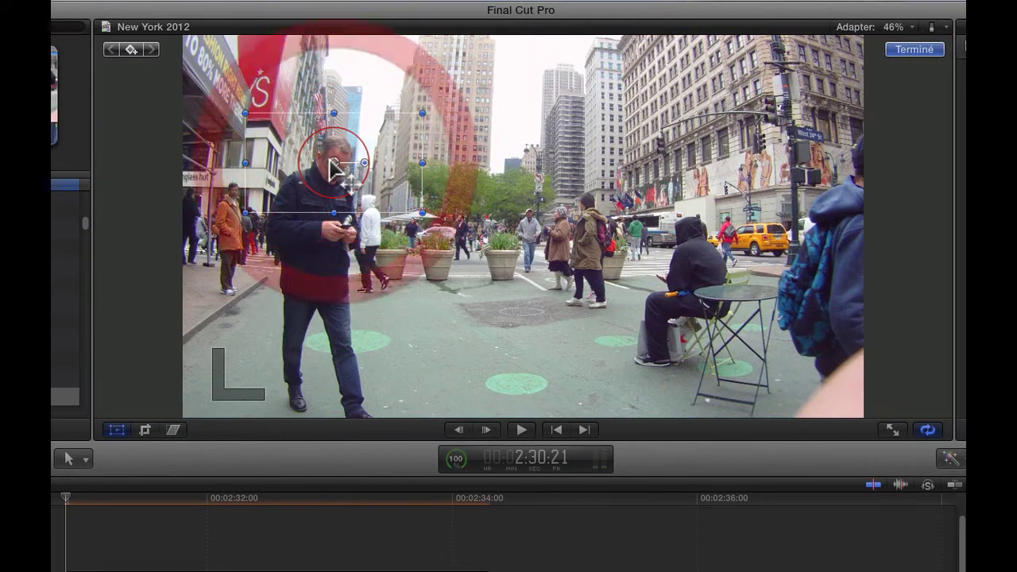
Step: Add a transform keyframe at 2:30:21 and re-centre the circle on the man's face every few frames up to 2:31:18
click(132, 50)
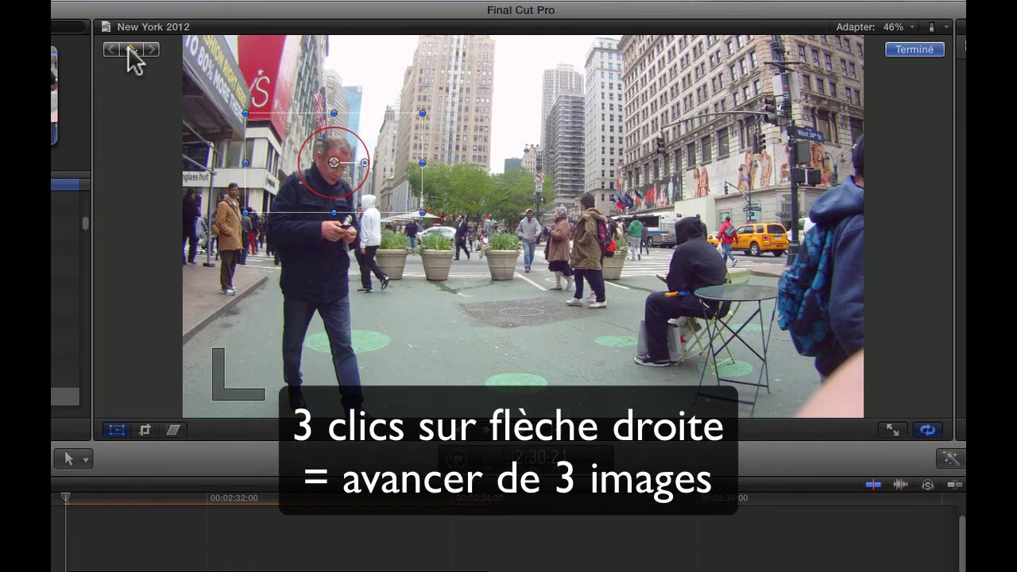
key(Right)
key(Right)
key(Right)
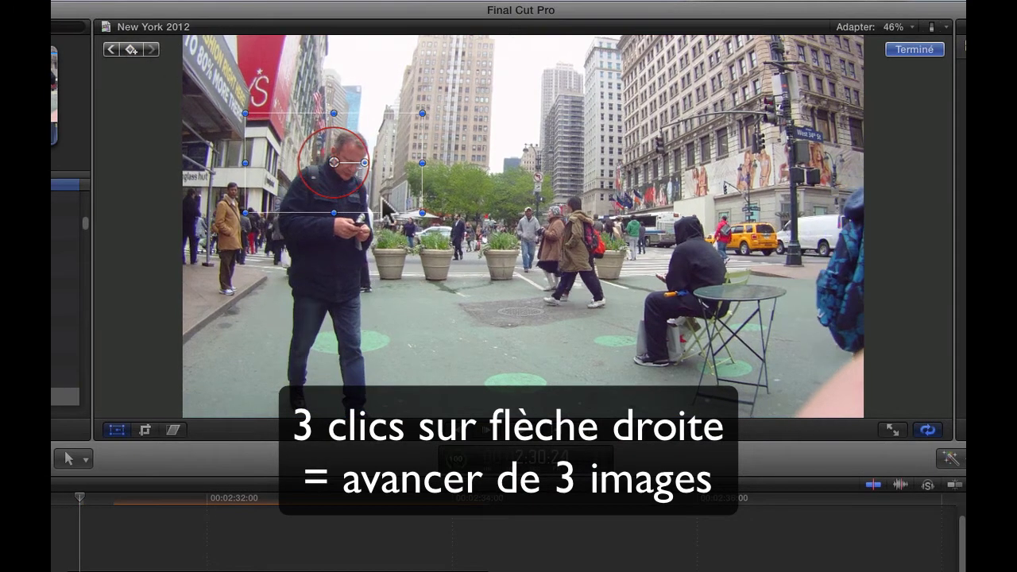
drag(332, 159, 407, 149)
key(Right)
key(Right)
key(Right)
key(Right)
key(Right)
key(Right)
key(Right)
key(Right)
key(Right)
key(Right)
key(Right)
key(Right)
key(Right)
key(Right)
key(Right)
key(Right)
key(Right)
key(Right)
key(Right)
key(Right)
key(Right)
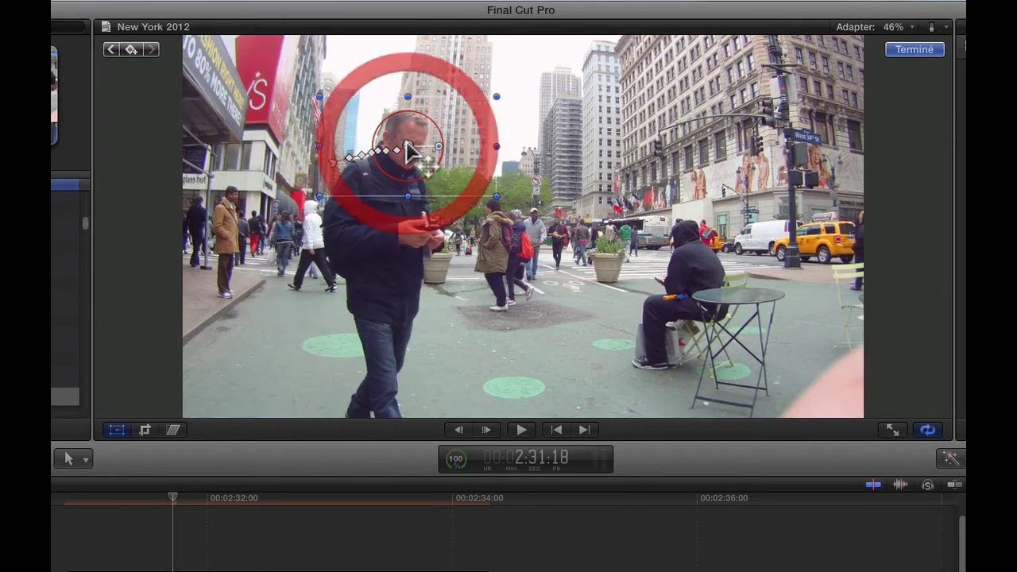
Step: Continue keyframing the circle's position on the man's face every few frames from 2:31:18 to 2:32:11
key(Right)
key(Right)
key(Right)
key(Right)
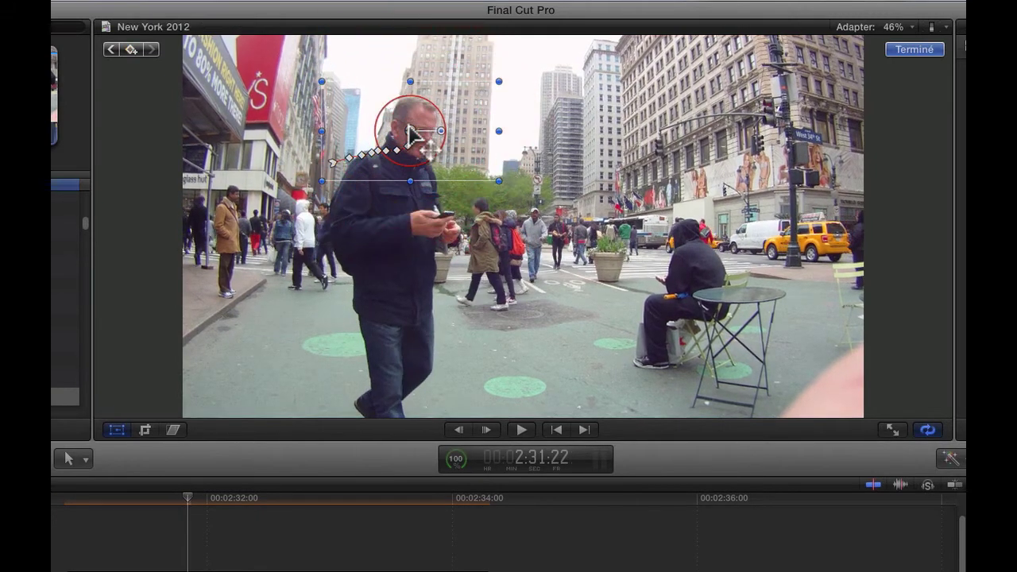
click(410, 131)
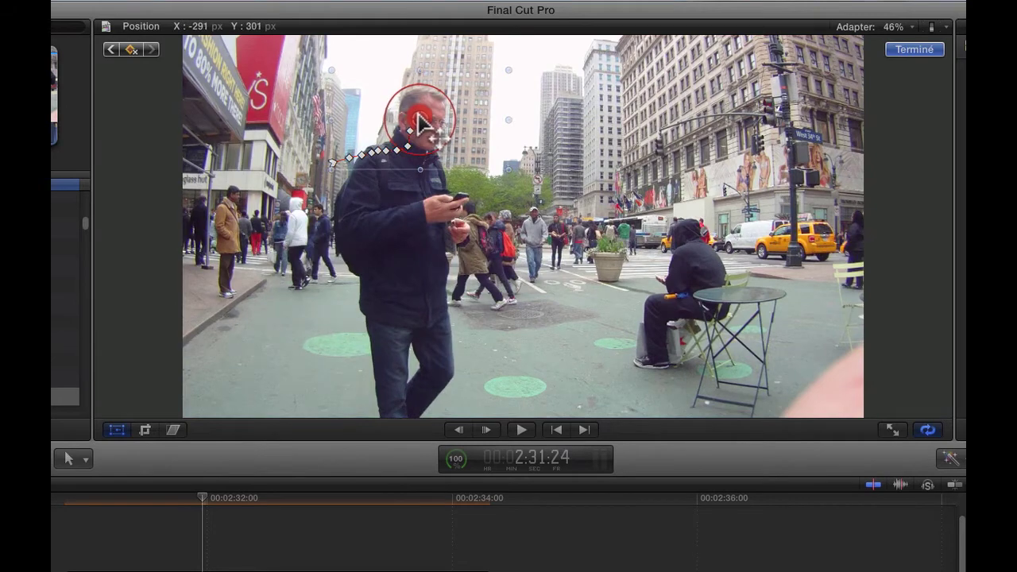
key(Right)
key(Right)
key(Right)
key(Right)
drag(417, 113, 440, 106)
key(Right)
key(Right)
key(Right)
key(Right)
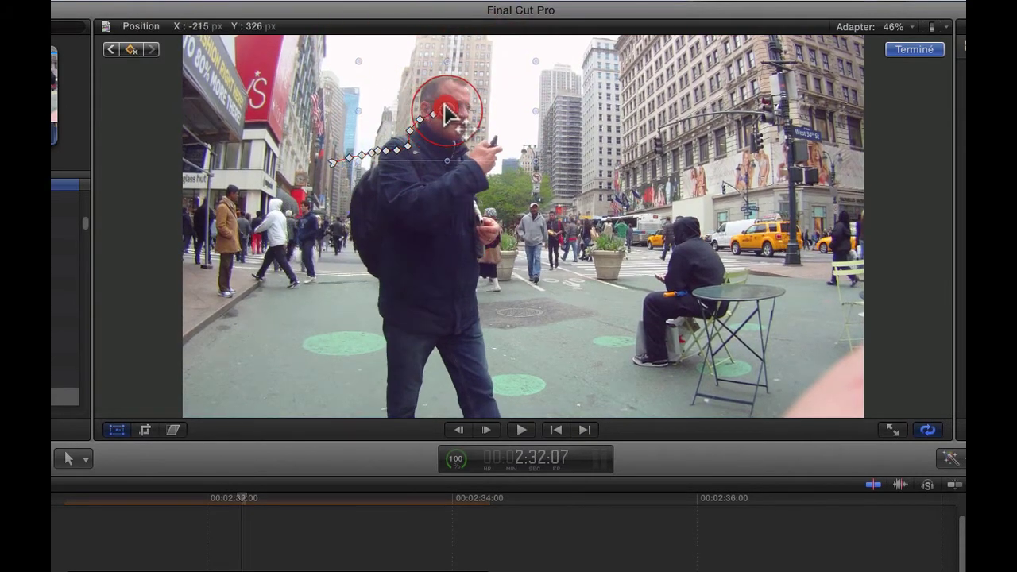
key(Right)
key(Right)
key(Right)
key(Right)
click(447, 106)
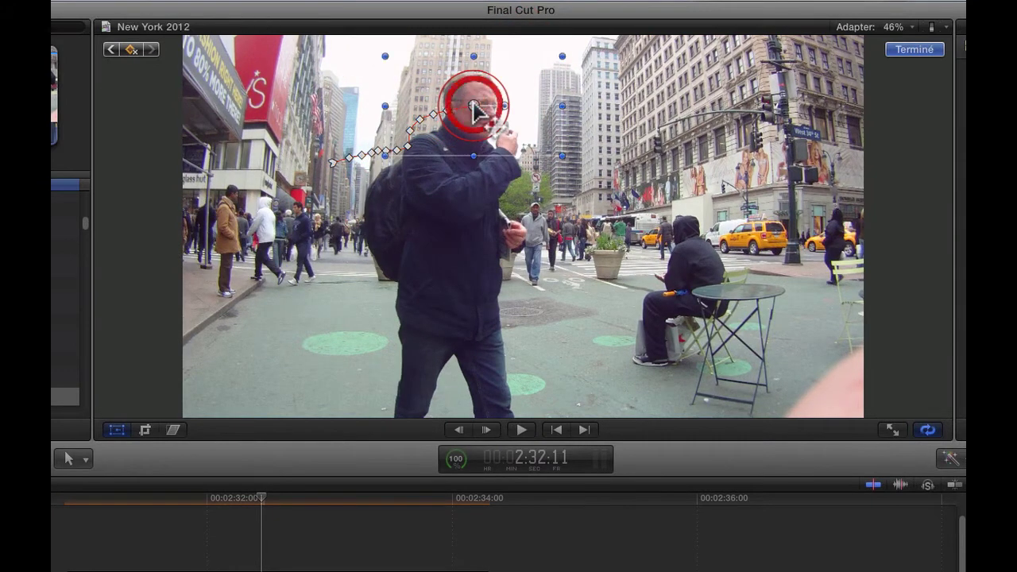
Step: Keyframe the circle's position along the man's face for the rest of the clip, up to 2:34:07
key(Right)
key(Right)
key(Right)
drag(472, 103, 786, 94)
key(Right)
key(Right)
key(Right)
key(Right)
key(Right)
key(Right)
key(Right)
key(Right)
key(Right)
key(Right)
key(Right)
key(Right)
key(Right)
key(Right)
key(Right)
key(Right)
key(Right)
key(Right)
key(Right)
key(Right)
key(Right)
key(Right)
key(Right)
key(Right)
key(Right)
key(Right)
key(Right)
key(Right)
key(Right)
key(Right)
key(Right)
key(Right)
key(Right)
key(Right)
key(Right)
key(Right)
key(Right)
key(Right)
key(Right)
key(Right)
key(Right)
key(Right)
key(Right)
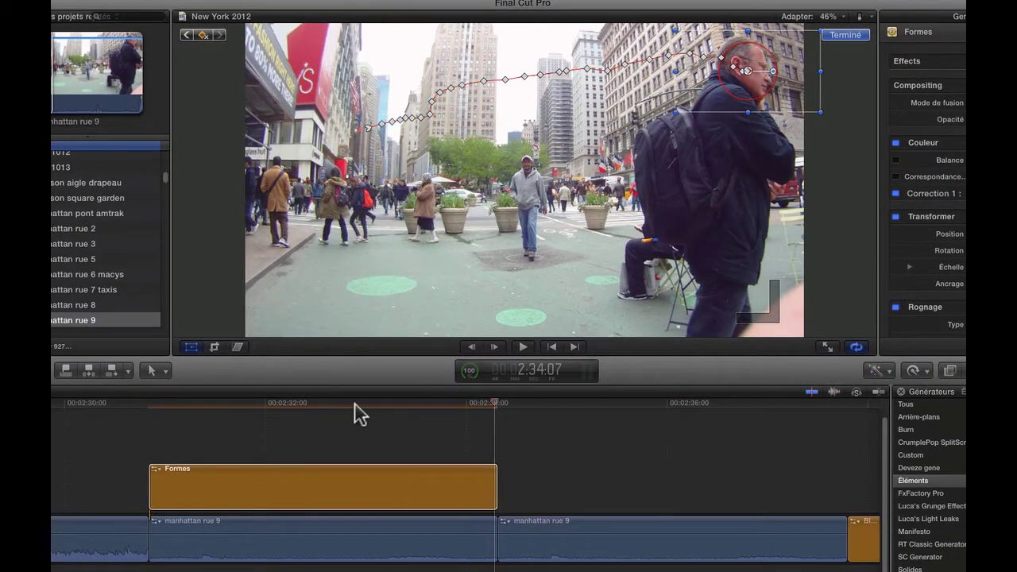
Step: Turn on the circle's white fill and turn off its outline, with the playhead at 2:32:22
click(355, 404)
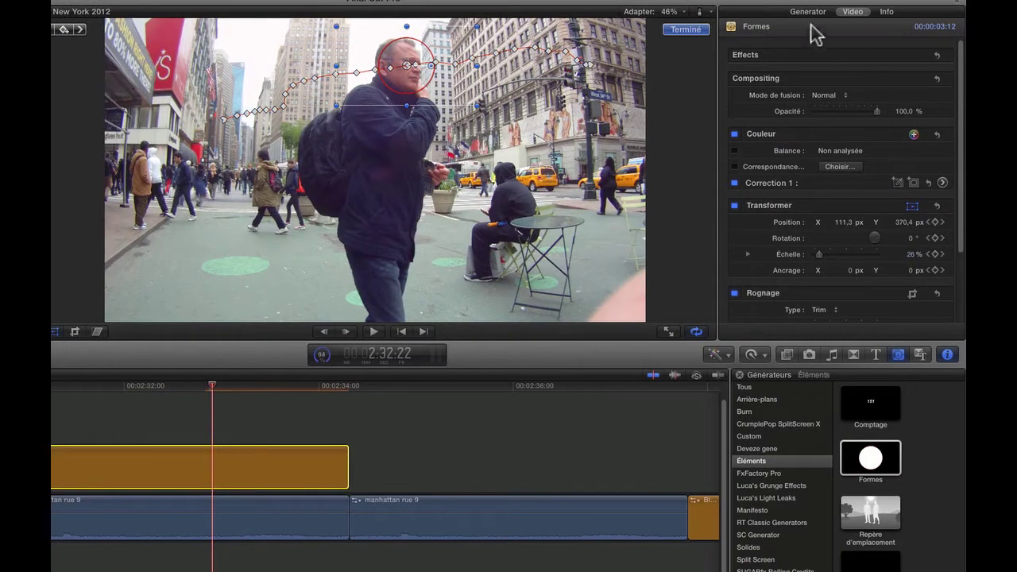
click(809, 12)
click(814, 87)
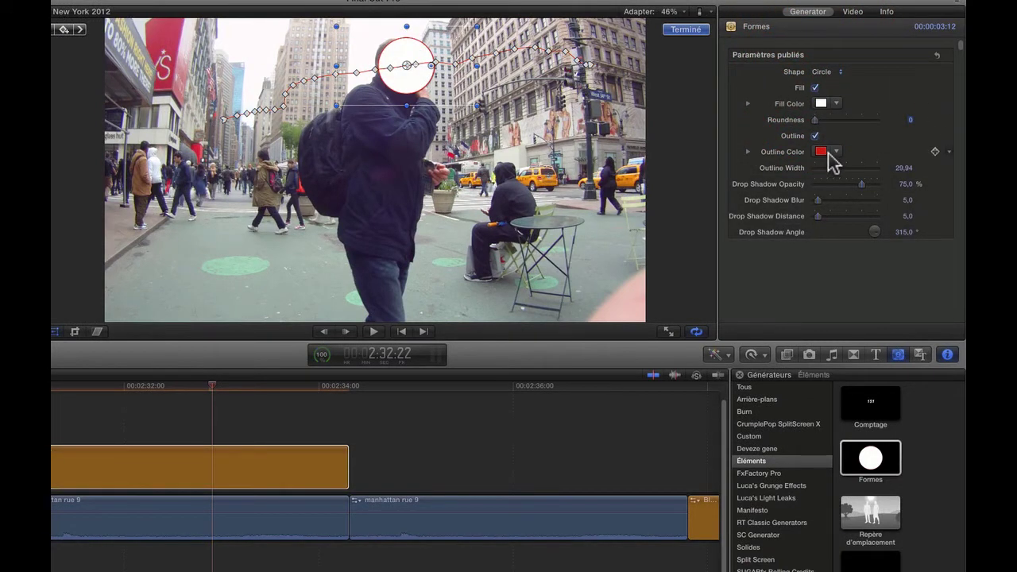
click(815, 136)
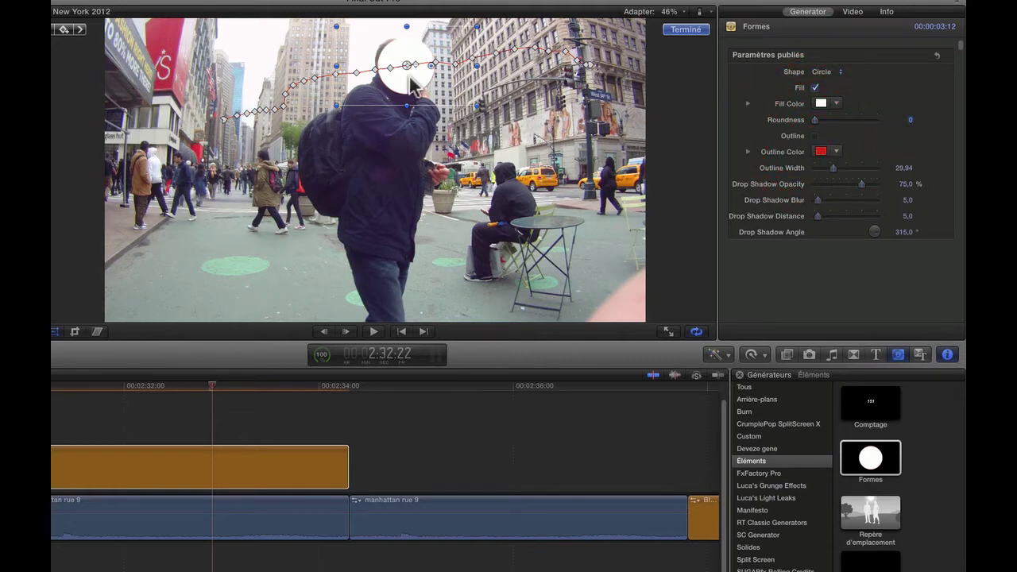
Step: Nudge the white disc over the man's face at 2:32:22 and scrub back to 2:32:18 to check the tracking
mouse_move(407, 73)
mouse_down()
mouse_move(394, 77)
mouse_move(402, 70)
mouse_up()
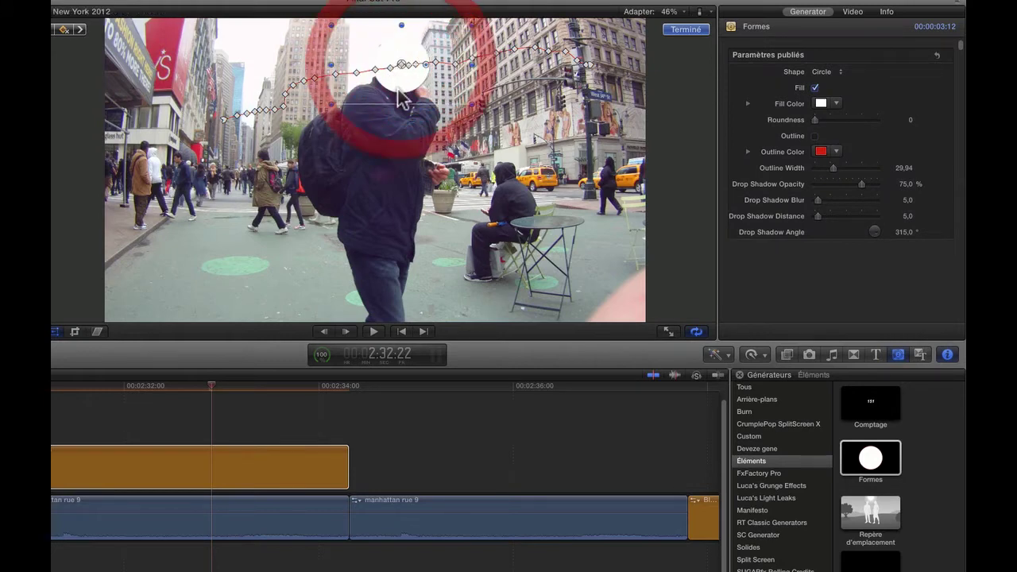
drag(141, 381, 190, 395)
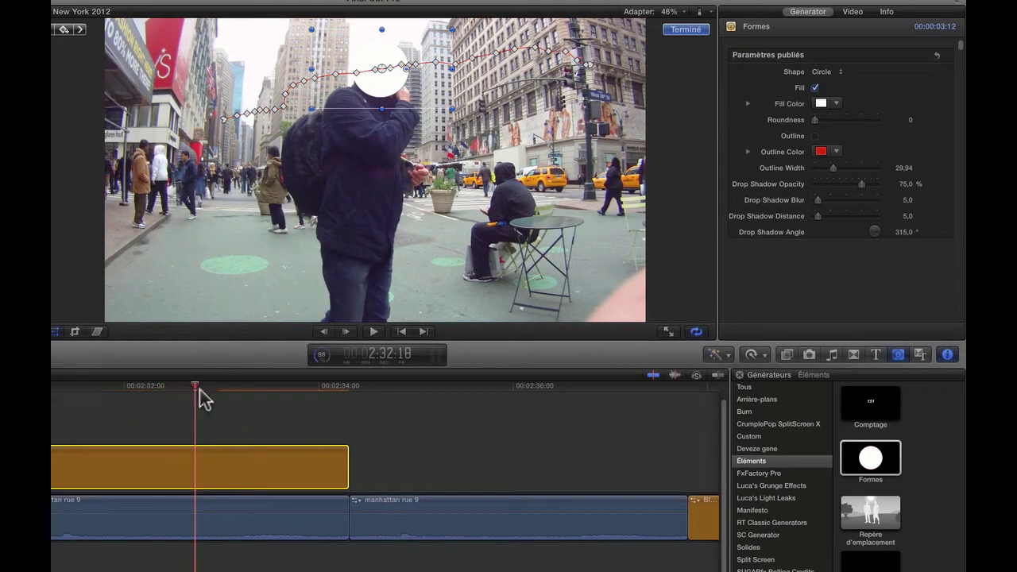
Step: Apply the Gaussien blur effect to the manhattan rue 9 clip beneath the circle shape
click(786, 354)
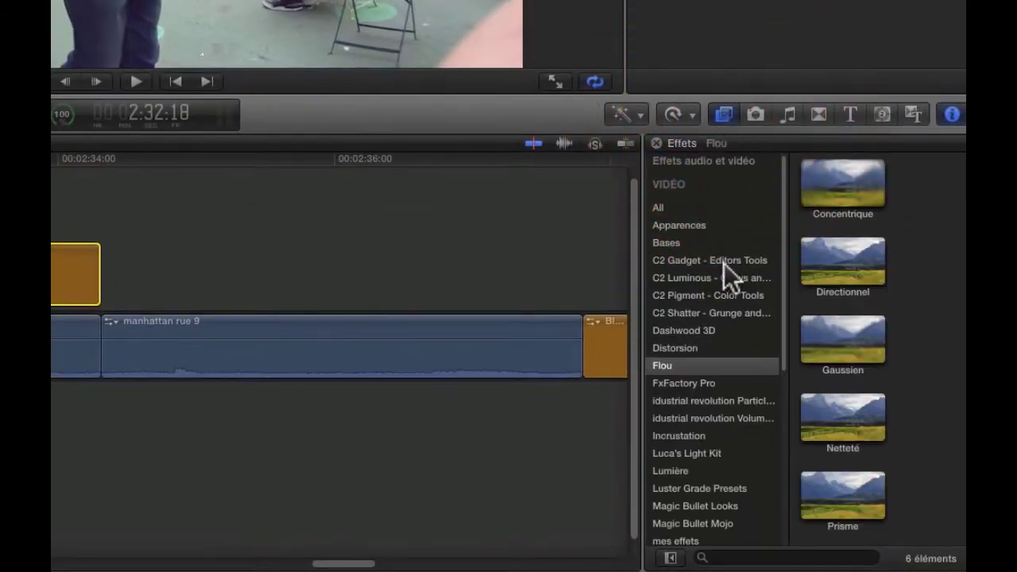
drag(864, 341, 0, 350)
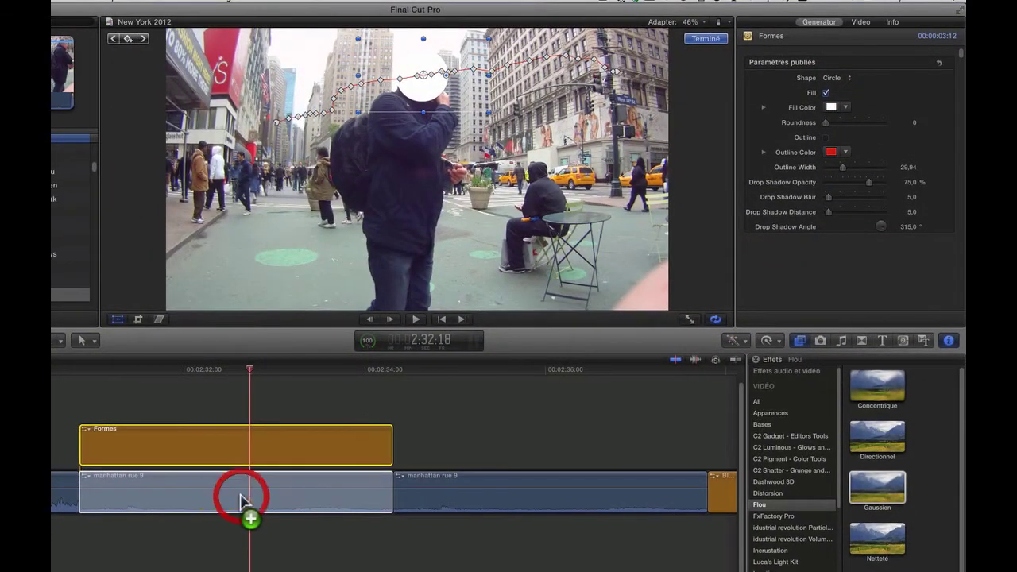
drag(241, 499, 245, 504)
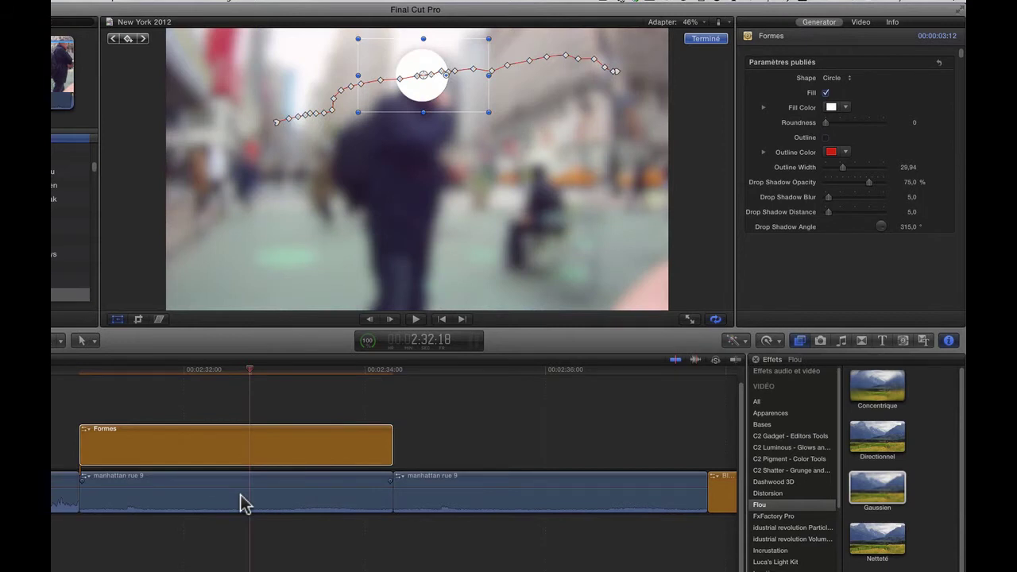
Step: Set the Formes circle clip's blend mode to Stencil luma
click(374, 453)
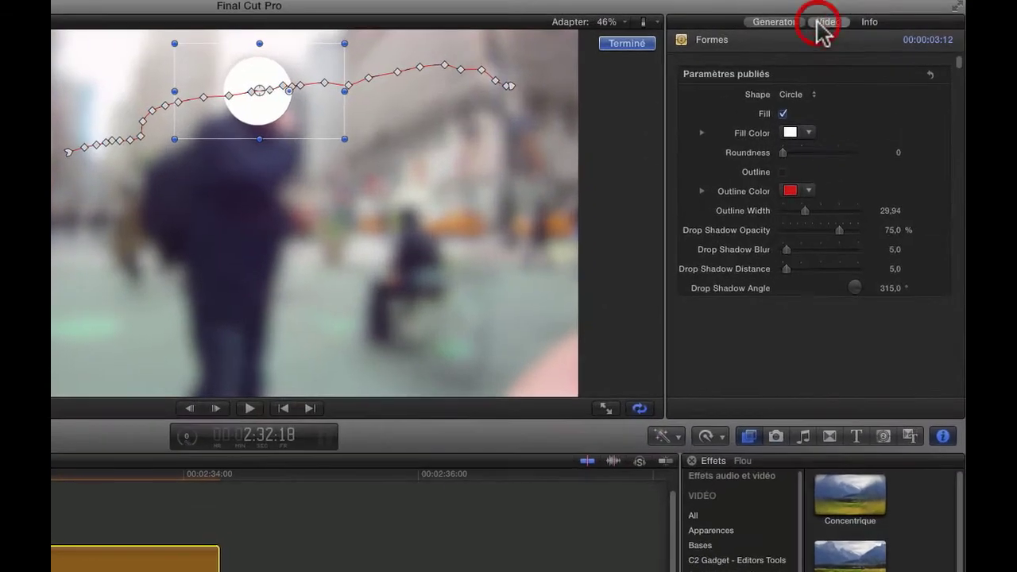
click(855, 22)
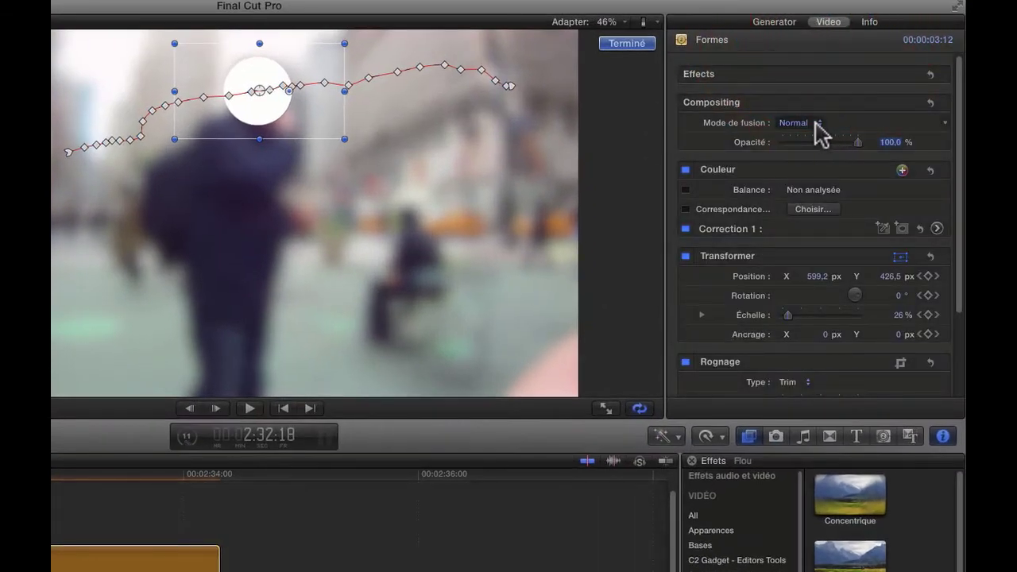
click(816, 124)
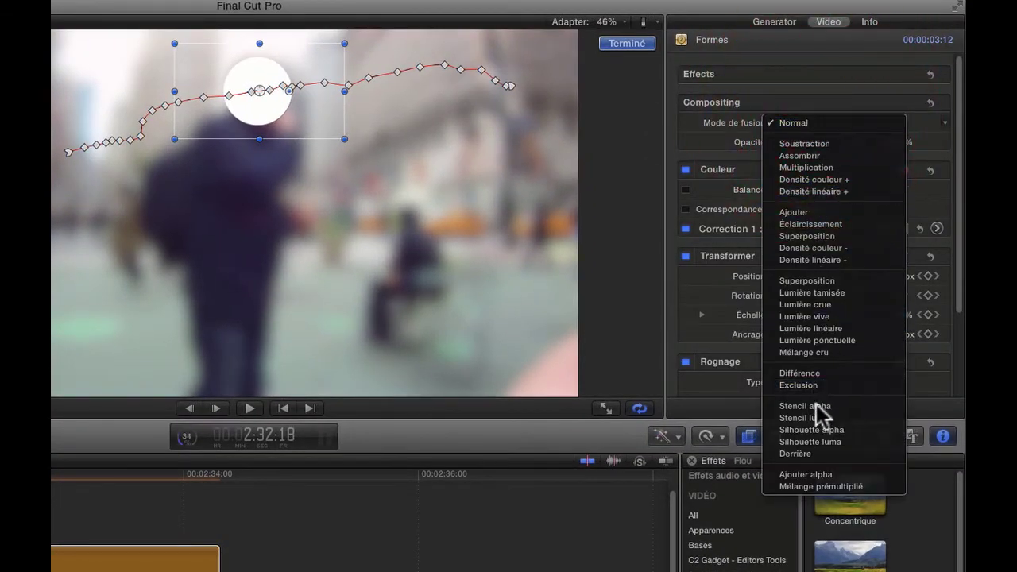
click(809, 418)
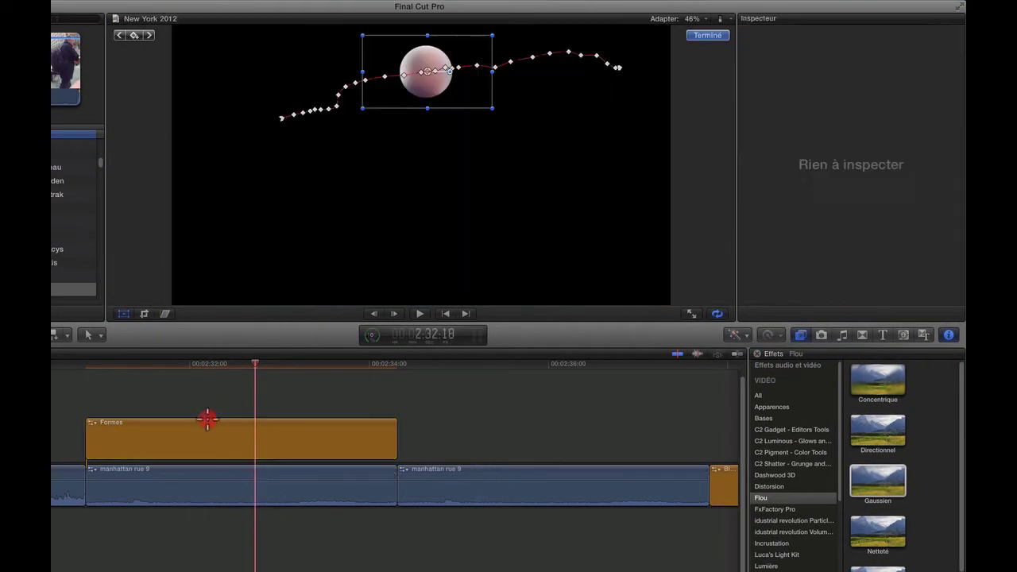
Step: Combine the Formes and blurred manhattan rue 9 clips into a compound clip and place the unblurred manhattan rue 9 copy beneath it
drag(204, 389, 227, 518)
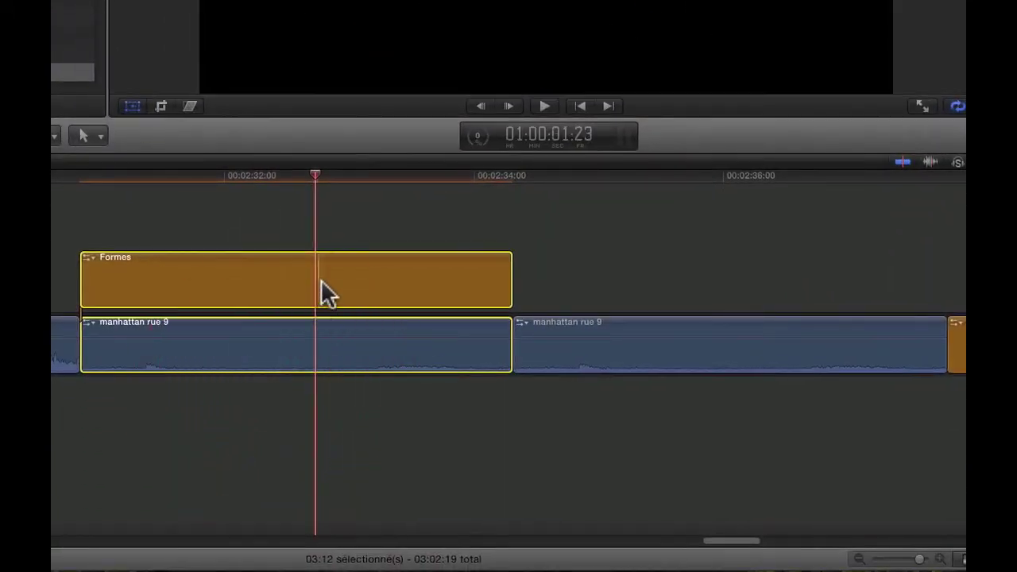
right_click(322, 280)
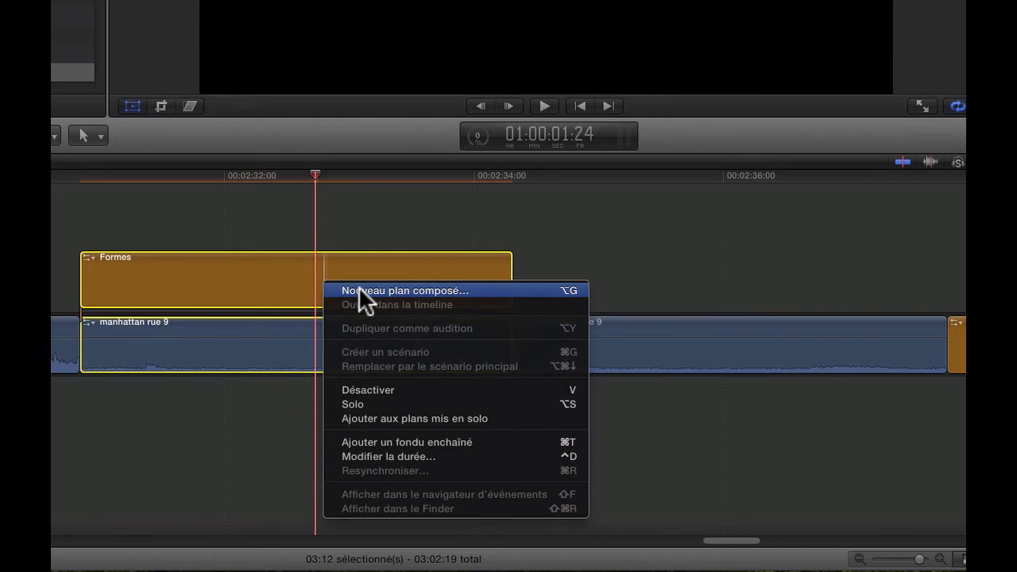
click(358, 290)
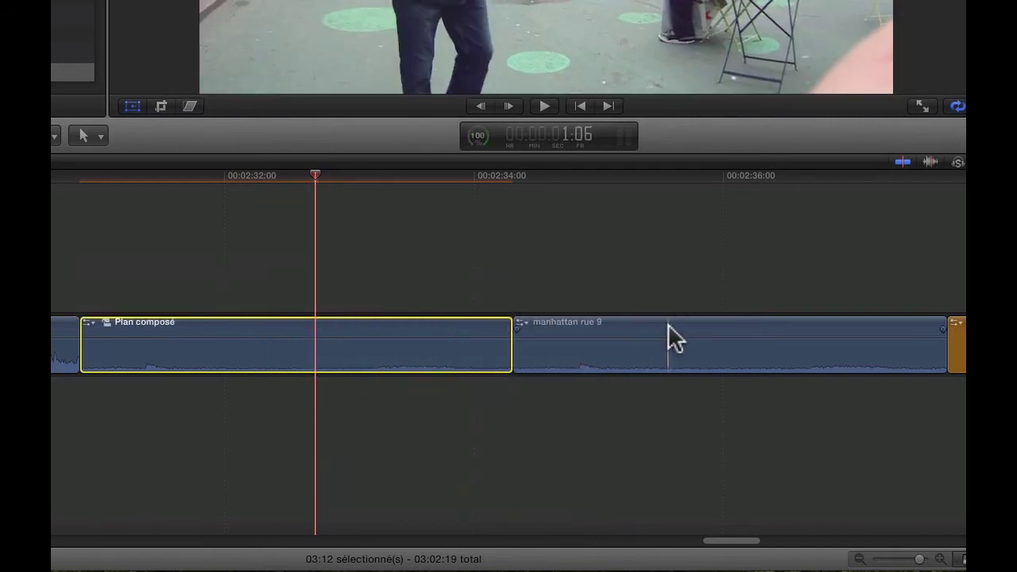
drag(670, 337, 238, 387)
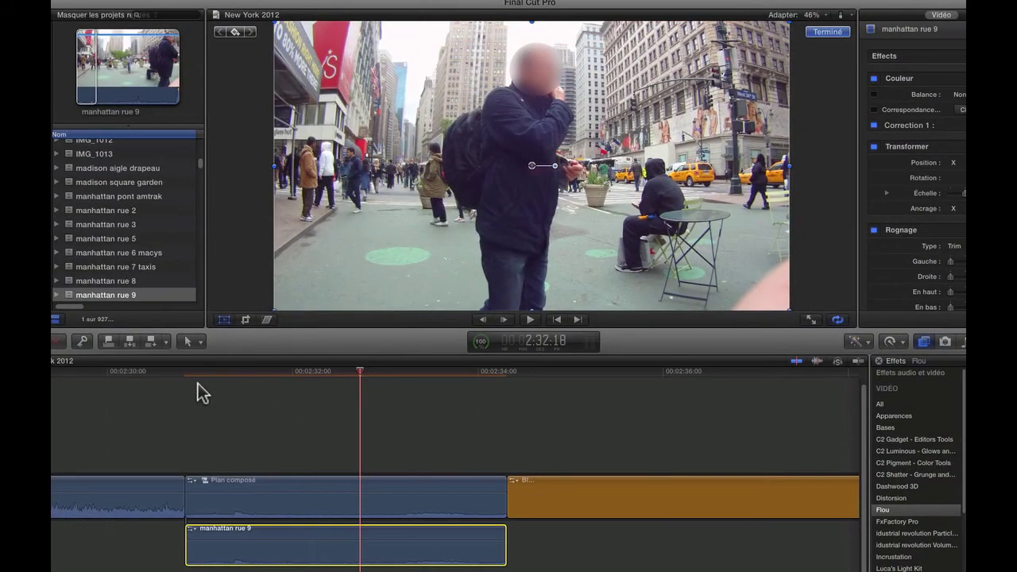
Step: Play the street sequence twice from its start around 2:30:20 to check how the blur tracks the man's face
drag(345, 381, 183, 406)
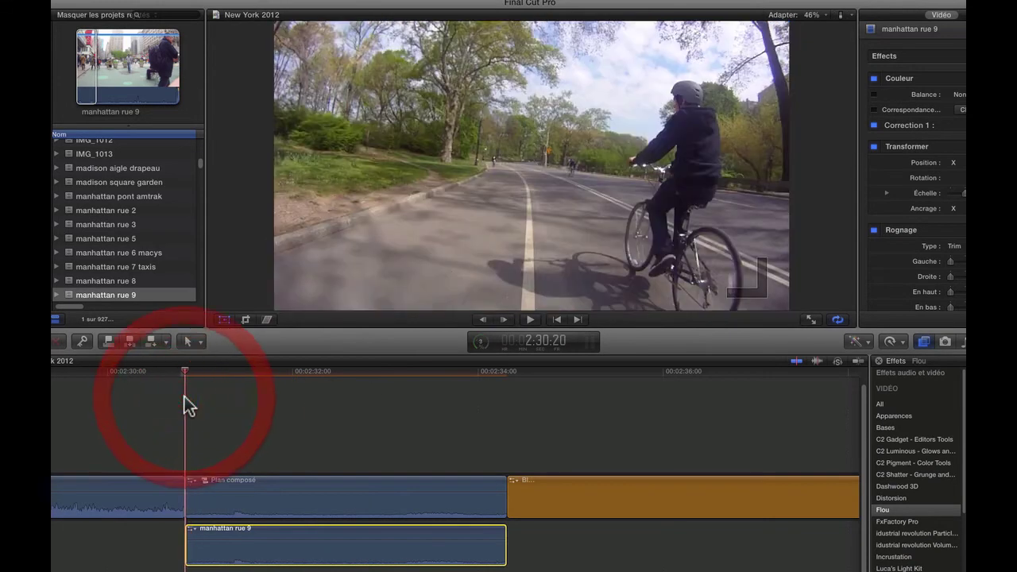
key(space)
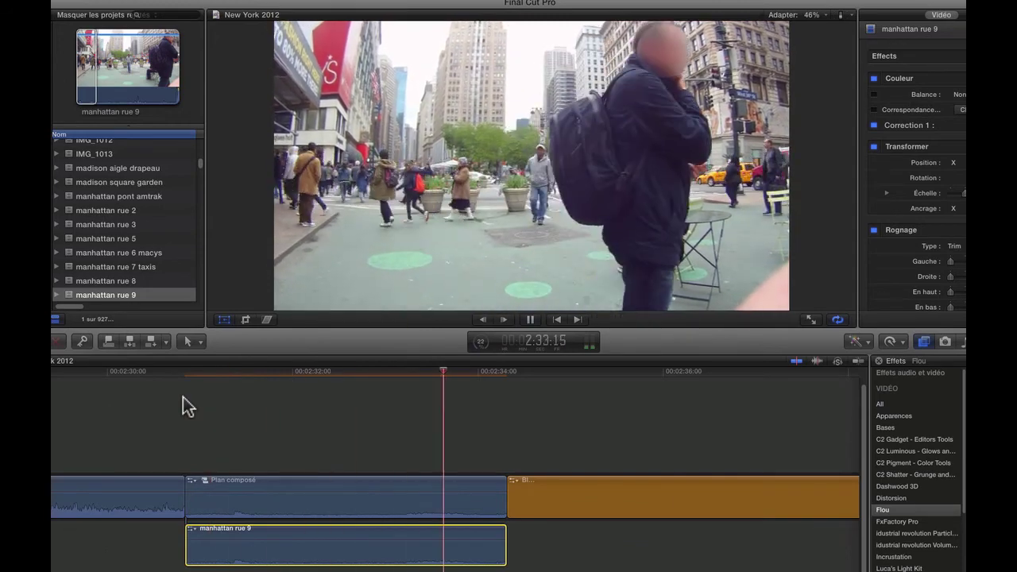
key(space)
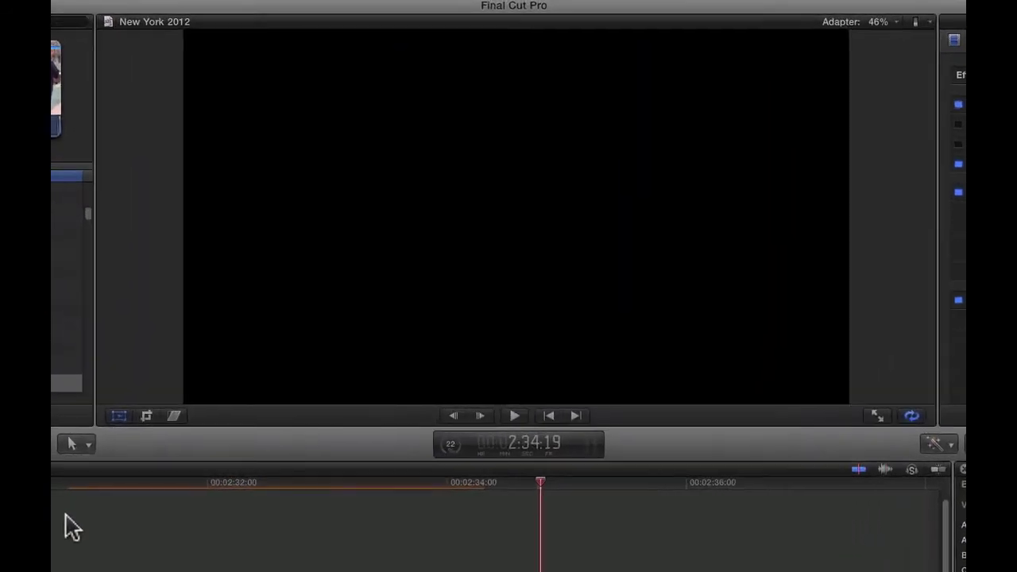
click(224, 320)
key(space)
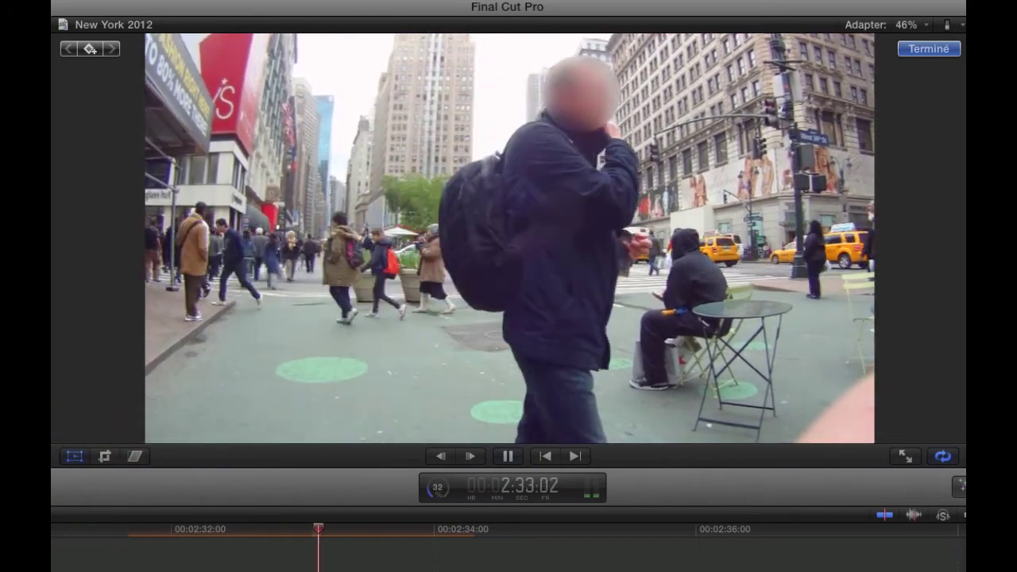
key(space)
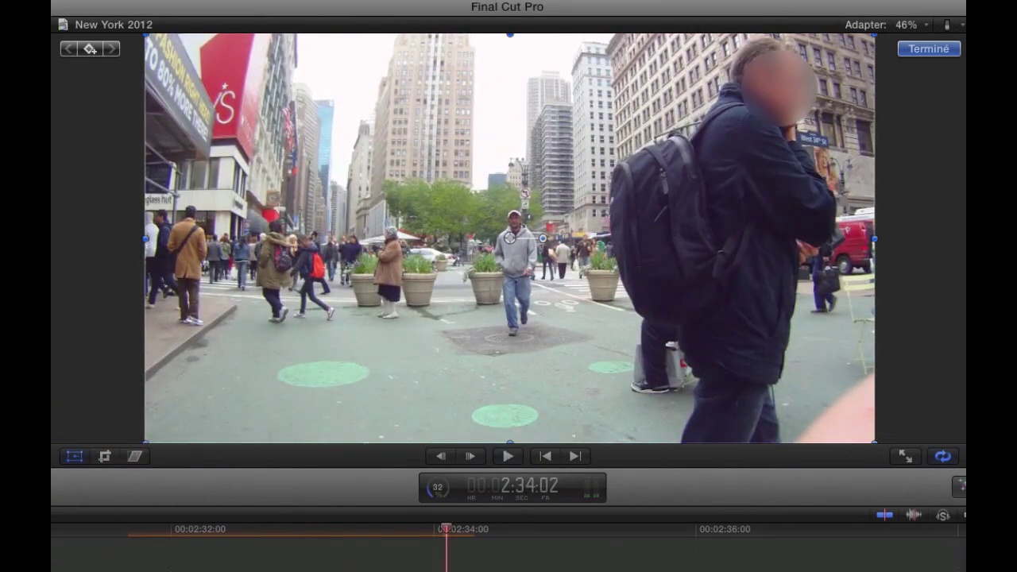